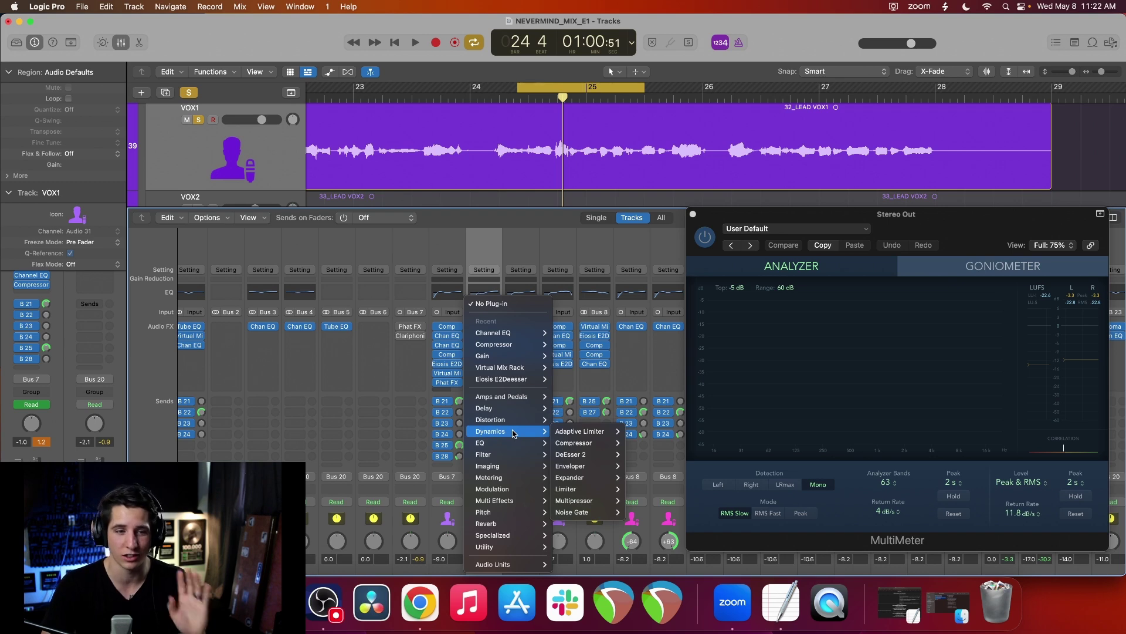
# Insert DeEsser 2 on the VOX1 channel and set its frequency to about 8200 Hz.
pyautogui.click(570, 454)
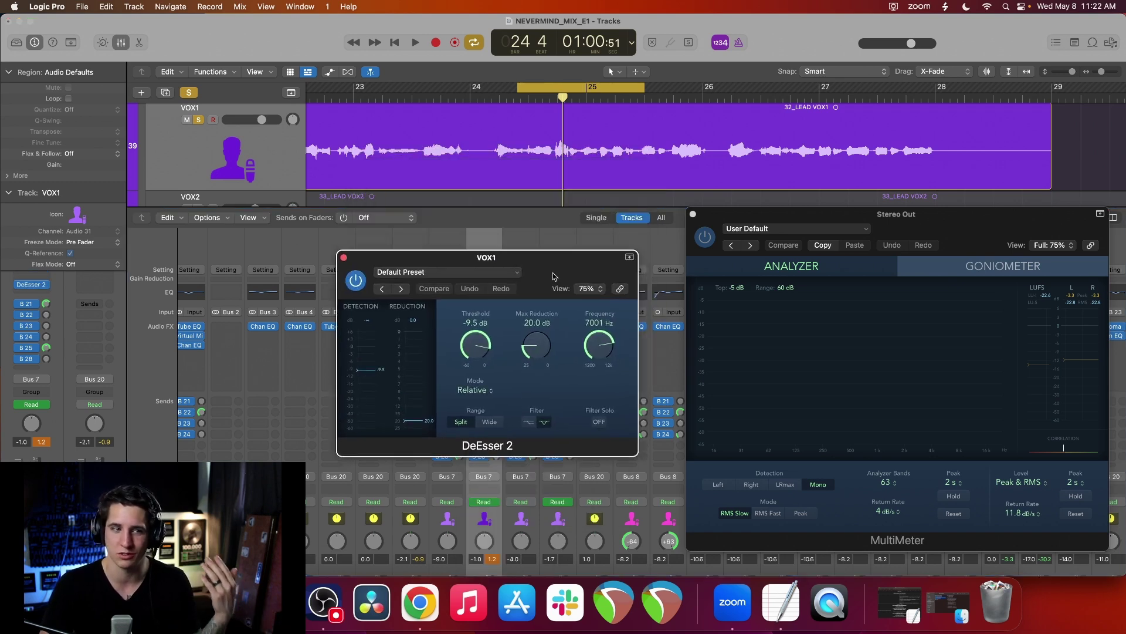
pyautogui.moveTo(555, 252); pyautogui.dragTo(543, 254)
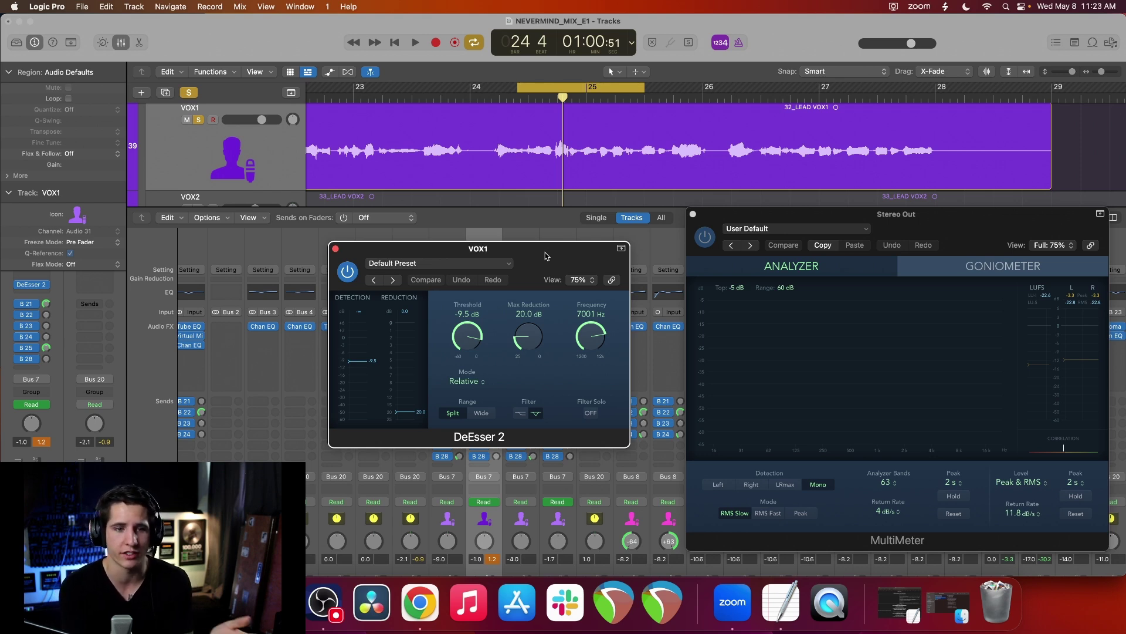
pyautogui.moveTo(545, 256); pyautogui.dragTo(611, 227)
pyautogui.moveTo(633, 309)
pyautogui.mouseDown()
pyautogui.moveTo(626, 292)
pyautogui.moveTo(631, 301)
pyautogui.mouseUp()
pyautogui.doubleClick(628, 279)
pyautogui.write('8200')
pyautogui.press('Return')
pyautogui.moveTo(601, 230); pyautogui.dragTo(592, 235)
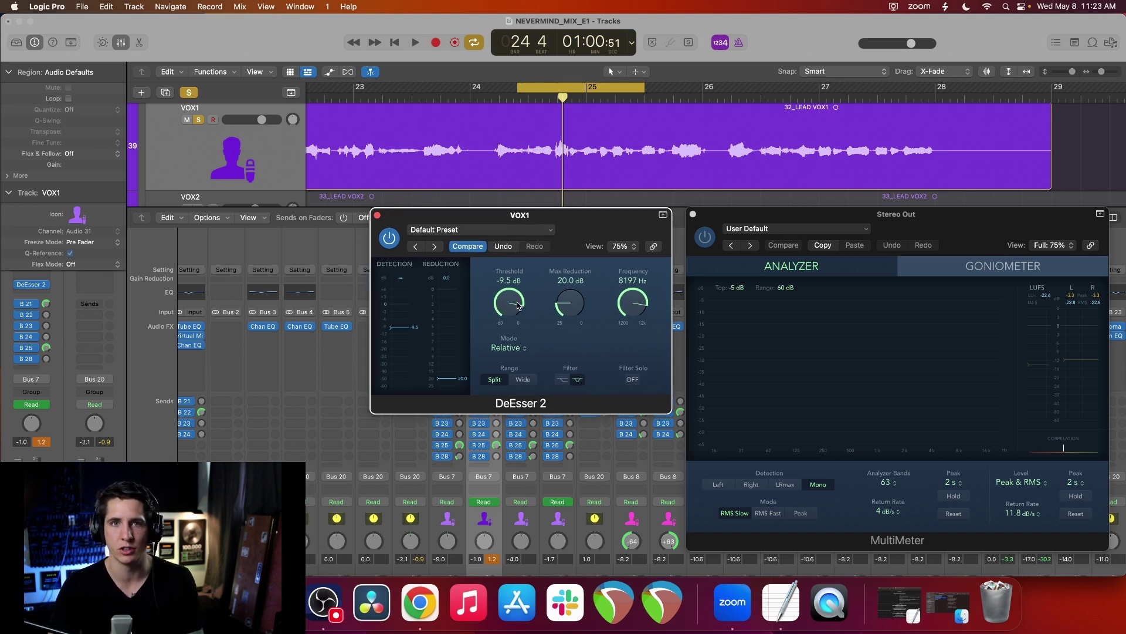
# Set the VOX1 de-esser's threshold to -9.2 dB and switch its range to Wide.
pyautogui.moveTo(508, 314); pyautogui.dragTo(507, 313)
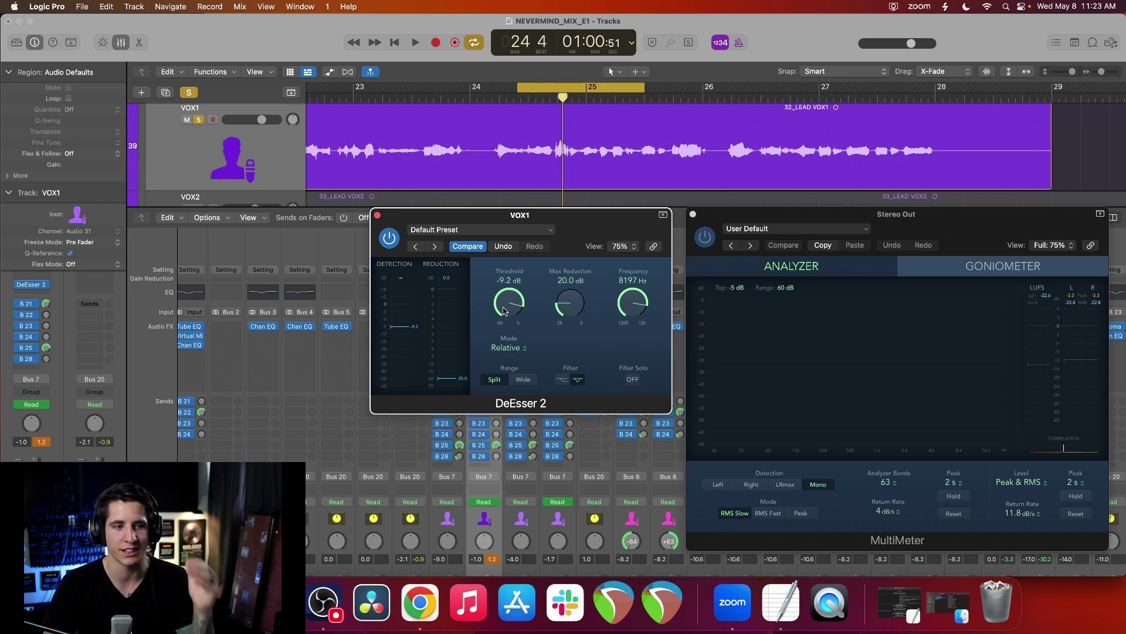
pyautogui.click(522, 379)
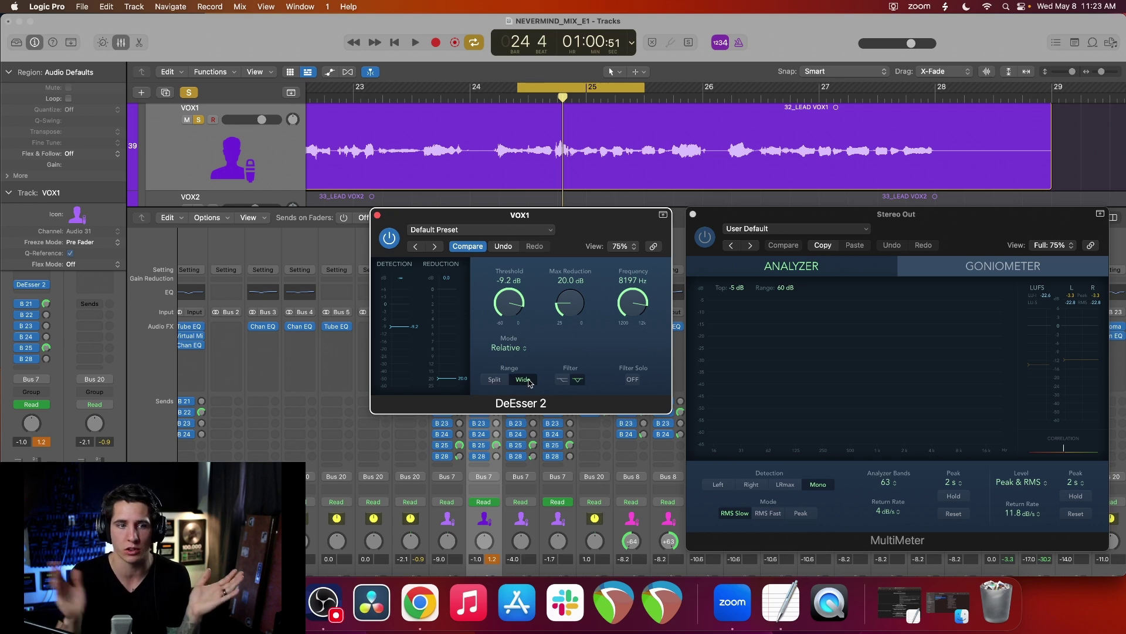
pyautogui.moveTo(372, 398); pyautogui.dragTo(614, 343)
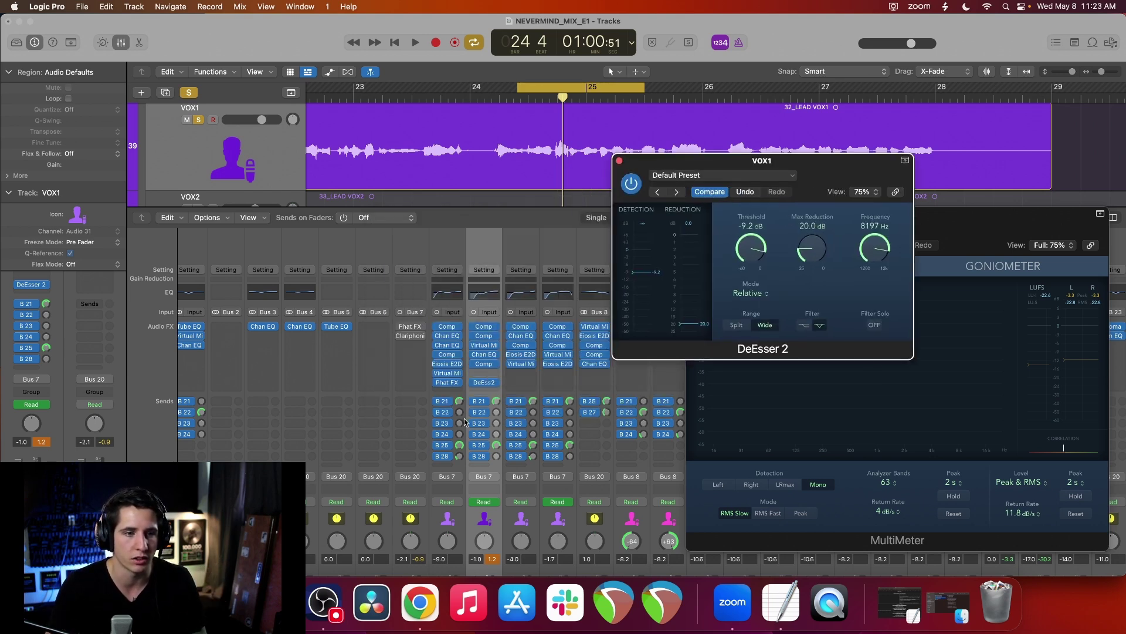
# Insert a mono Channel EQ on VOX1 in the slot directly before DeEsser 2.
pyautogui.click(472, 376)
pyautogui.moveTo(514, 408)
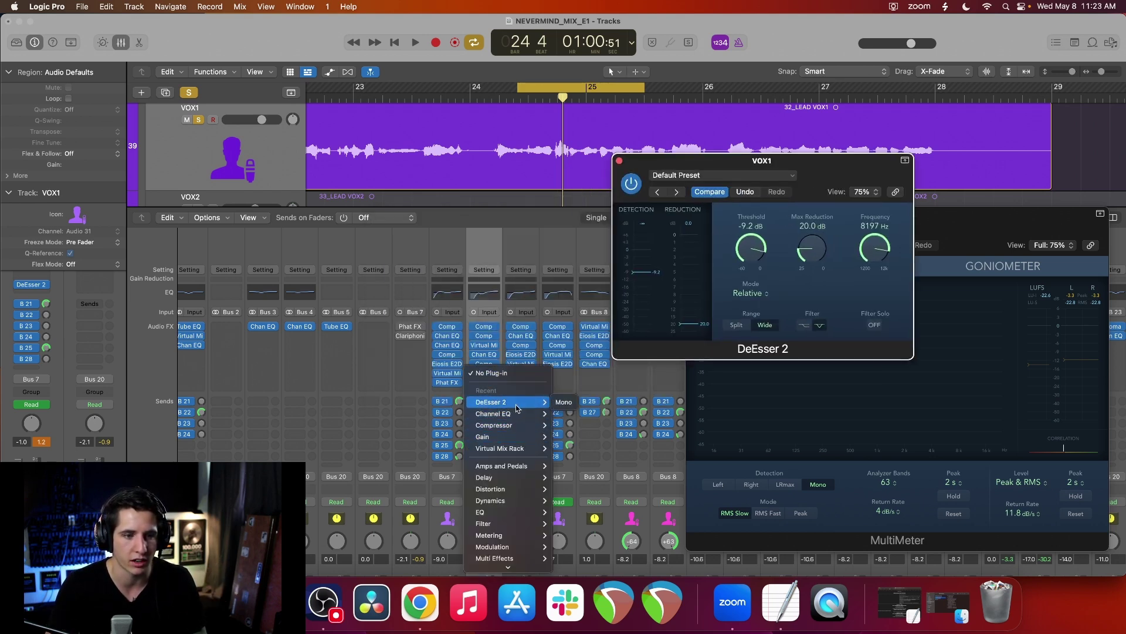
pyautogui.click(565, 414)
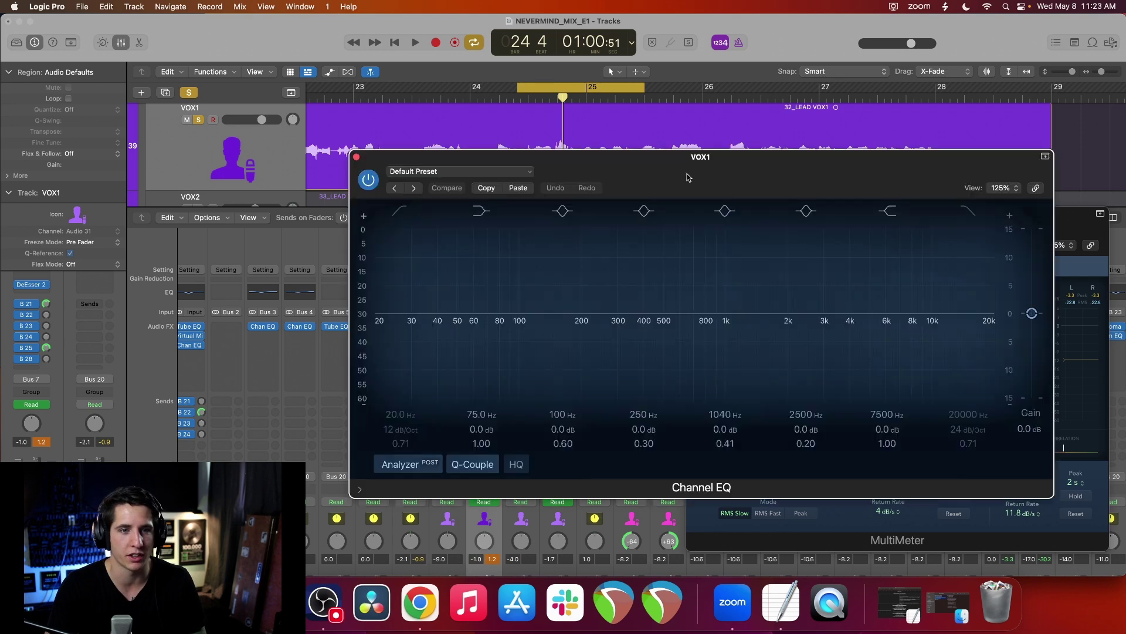
pyautogui.moveTo(688, 177); pyautogui.dragTo(342, 189)
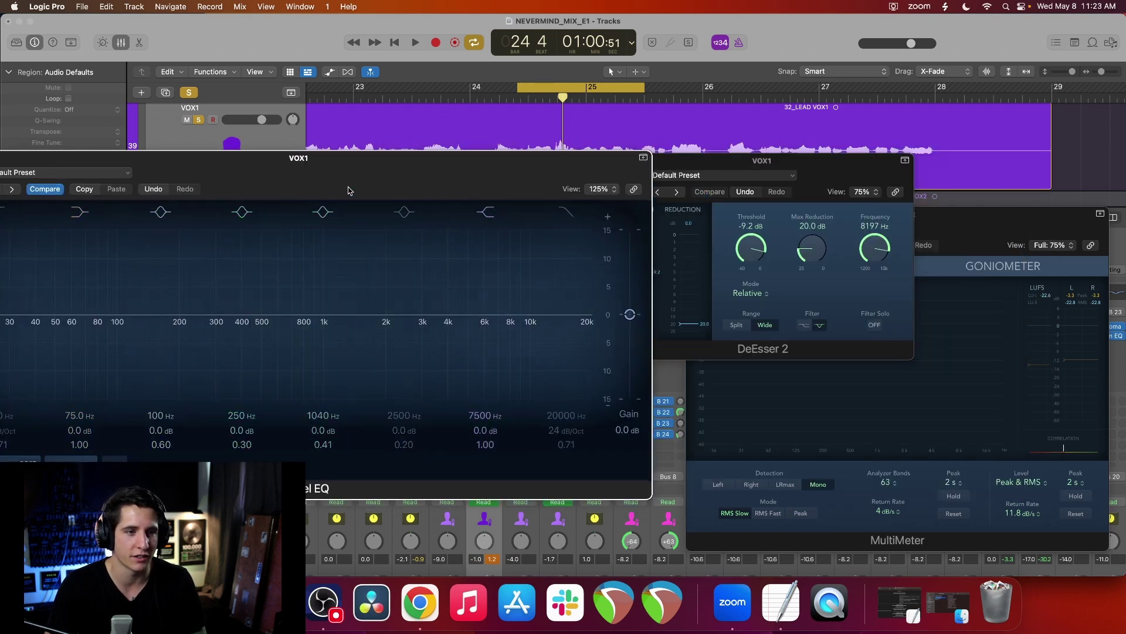
# Cut the Channel EQ's 2500 Hz bell band by -5.8 dB at 8200 Hz with a Q of 1.90.
pyautogui.moveTo(458, 296); pyautogui.dragTo(565, 349)
pyautogui.doubleClick(456, 397)
pyautogui.write('82')
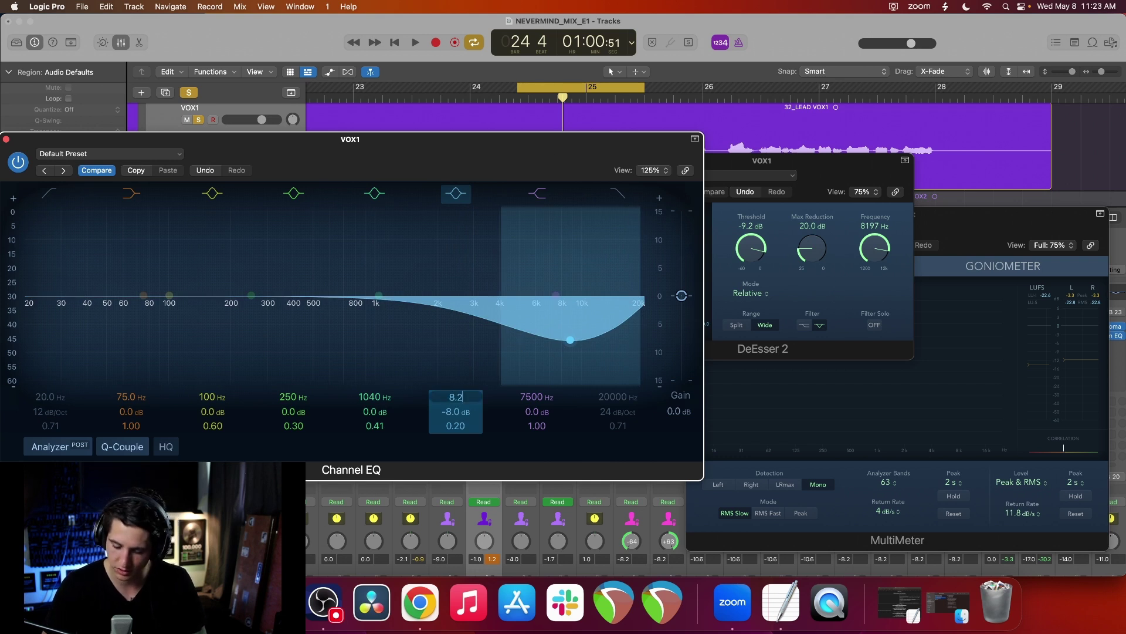
pyautogui.press('Return')
pyautogui.write('8200')
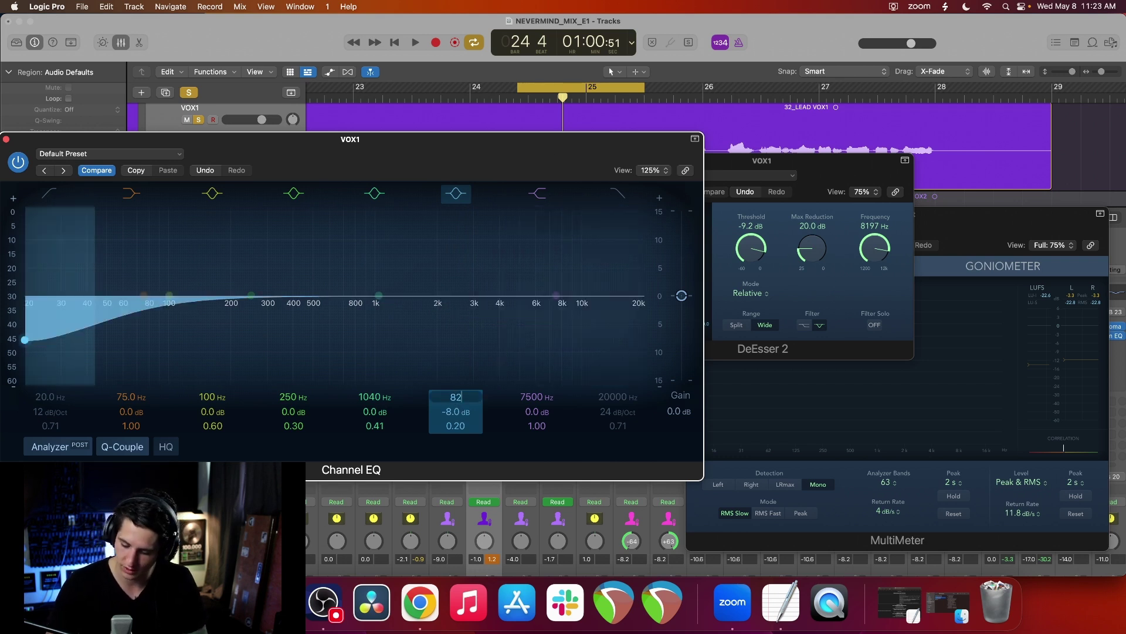
pyautogui.press('Return')
pyautogui.moveTo(451, 414)
pyautogui.mouseDown()
pyautogui.moveTo(450, 395)
pyautogui.moveTo(459, 432)
pyautogui.moveTo(459, 393)
pyautogui.moveTo(458, 418)
pyautogui.mouseUp()
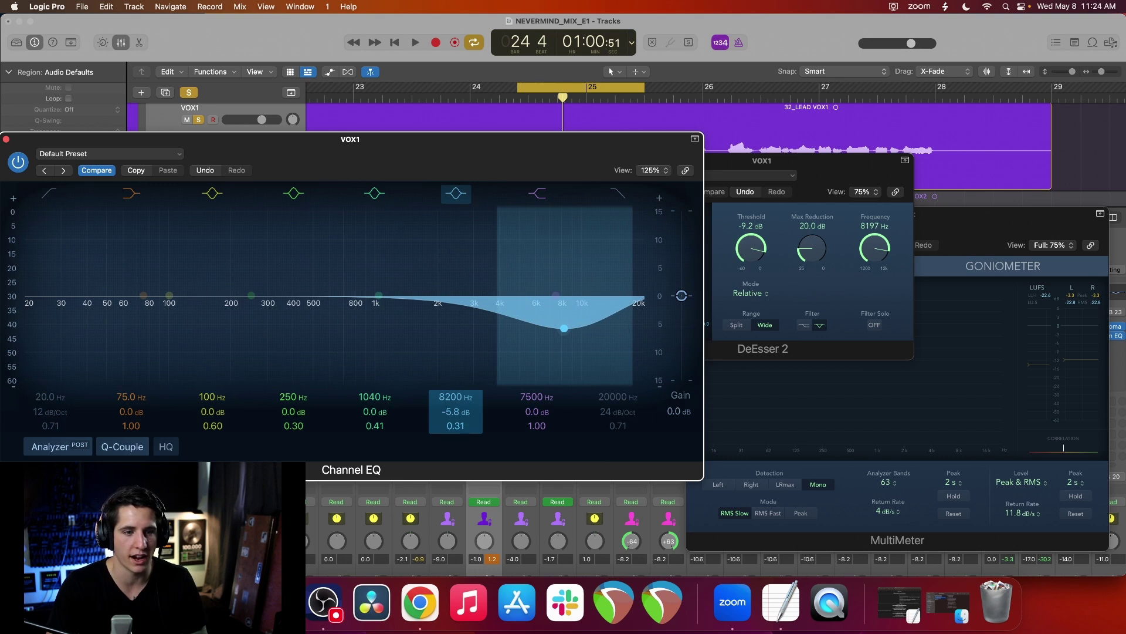
pyautogui.moveTo(456, 421); pyautogui.dragTo(456, 407)
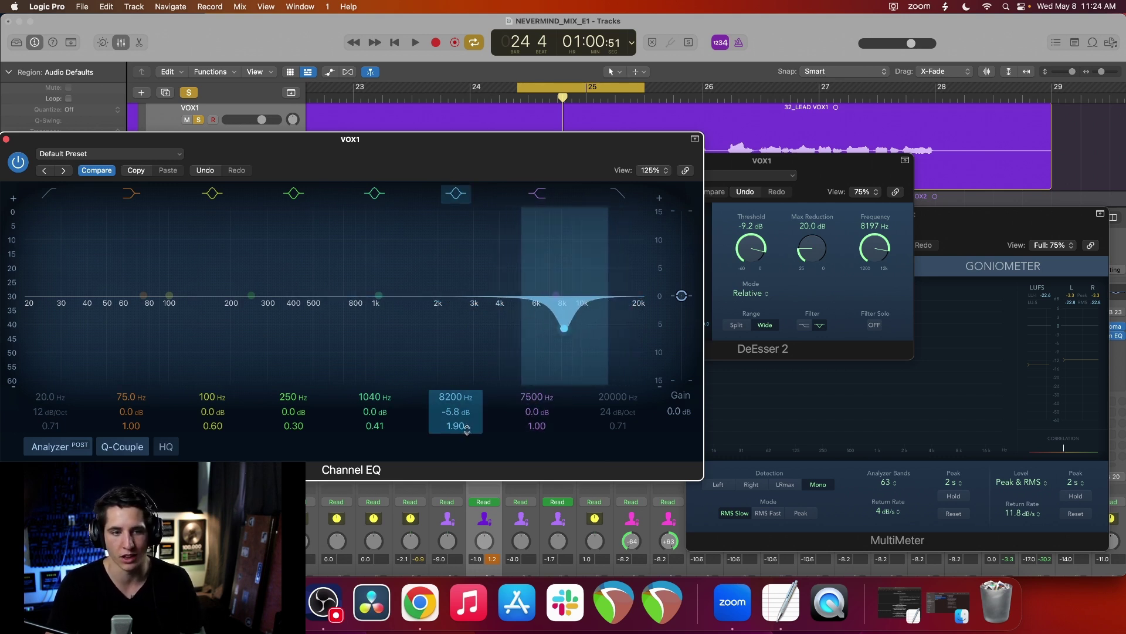
# Bypass the Channel EQ on VOX1 and close its window.
pyautogui.moveTo(435, 154); pyautogui.dragTo(457, 143)
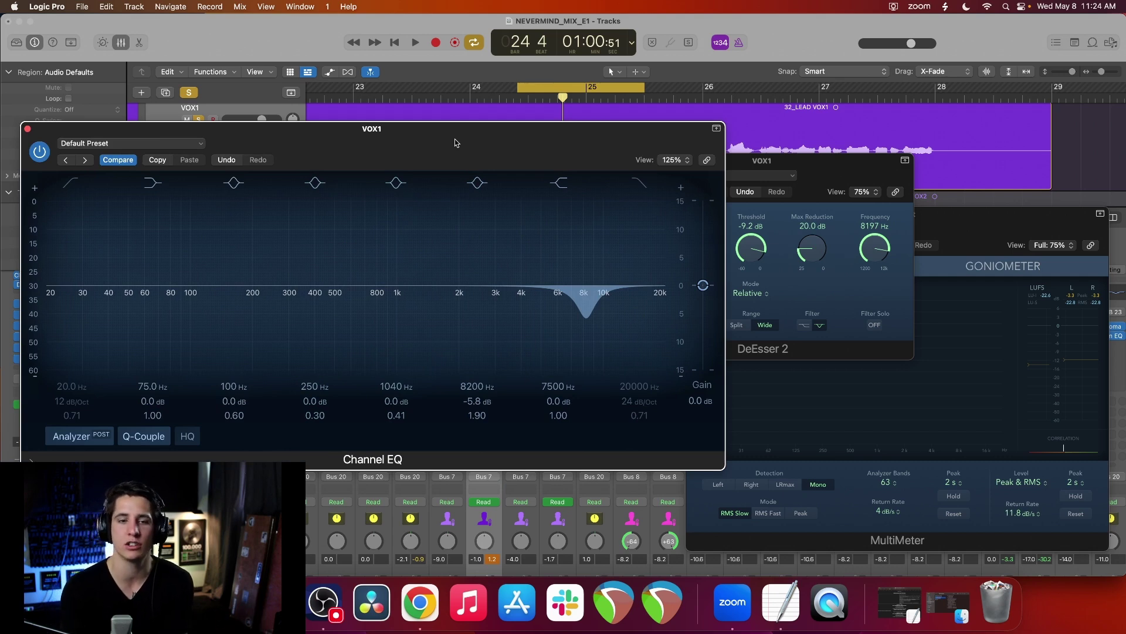
pyautogui.moveTo(45, 133); pyautogui.dragTo(60, 138)
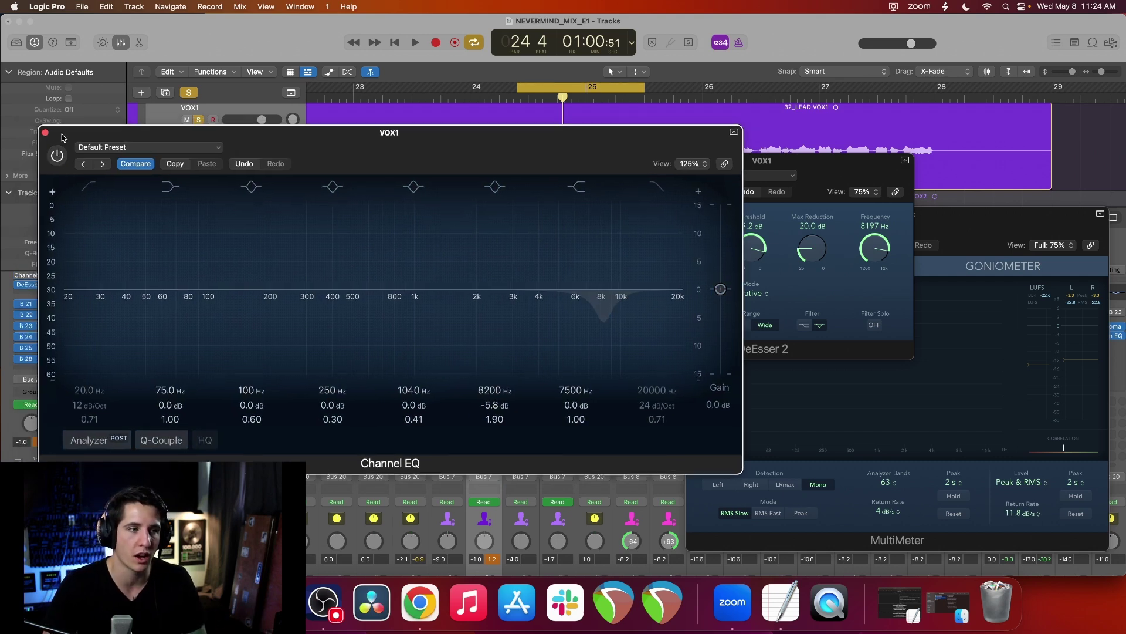
pyautogui.click(47, 133)
# Set the de-esser's threshold to -6.8 dB and its max reduction to 18.1 dB.
pyautogui.moveTo(790, 168); pyautogui.dragTo(758, 150)
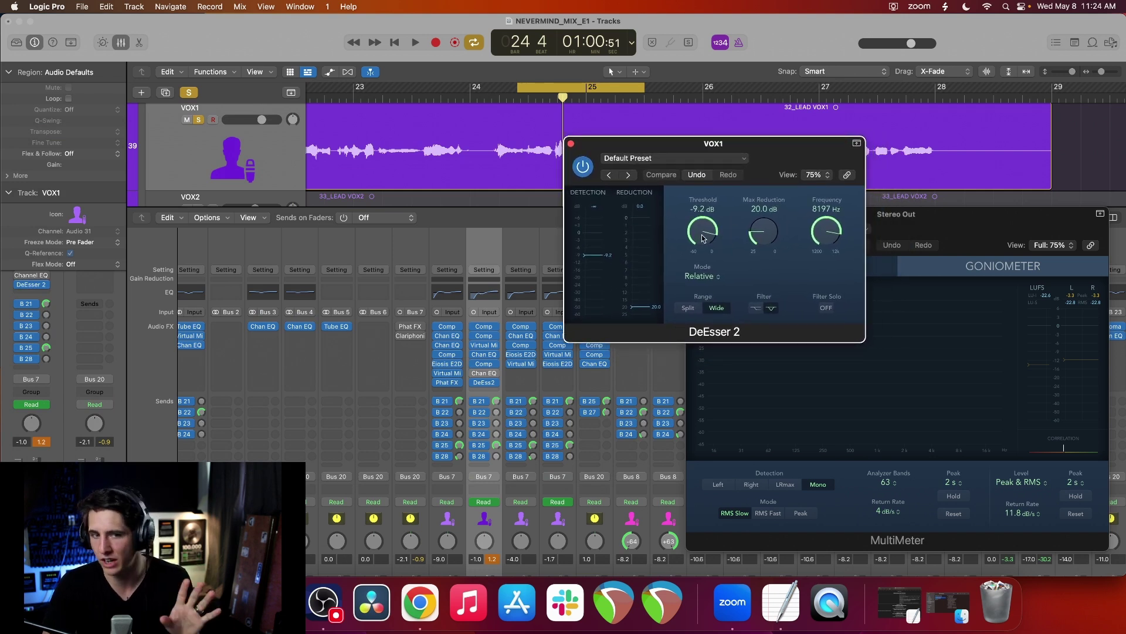
pyautogui.moveTo(704, 236)
pyautogui.mouseDown()
pyautogui.moveTo(712, 261)
pyautogui.moveTo(700, 240)
pyautogui.moveTo(697, 256)
pyautogui.moveTo(704, 229)
pyautogui.moveTo(765, 243)
pyautogui.moveTo(766, 227)
pyautogui.moveTo(765, 247)
pyautogui.mouseUp()
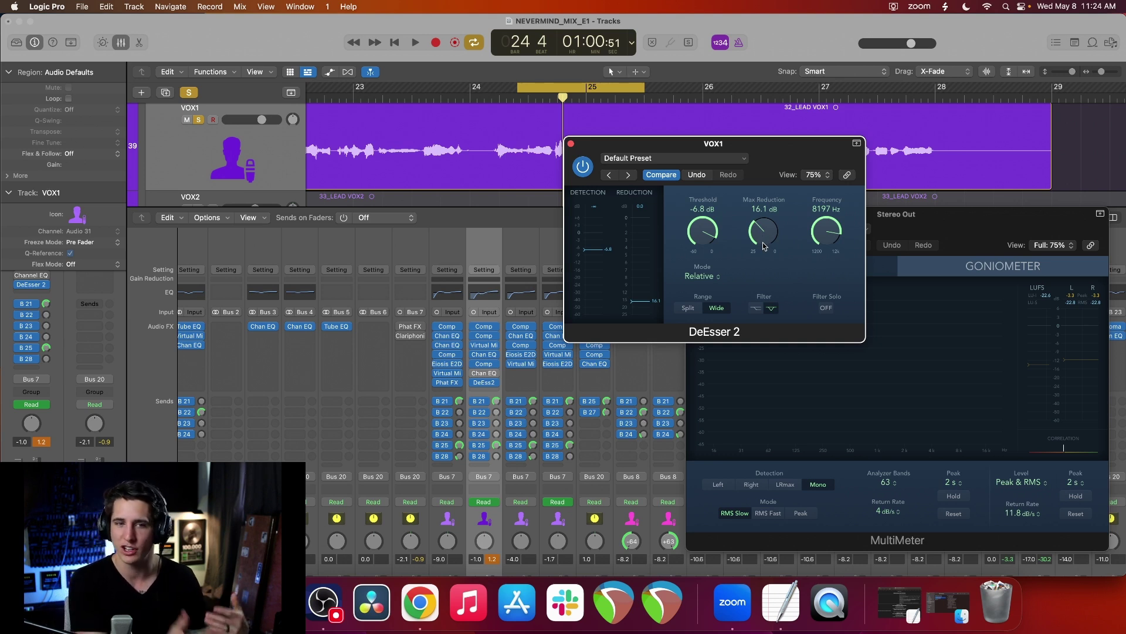
pyautogui.moveTo(765, 230); pyautogui.dragTo(767, 247)
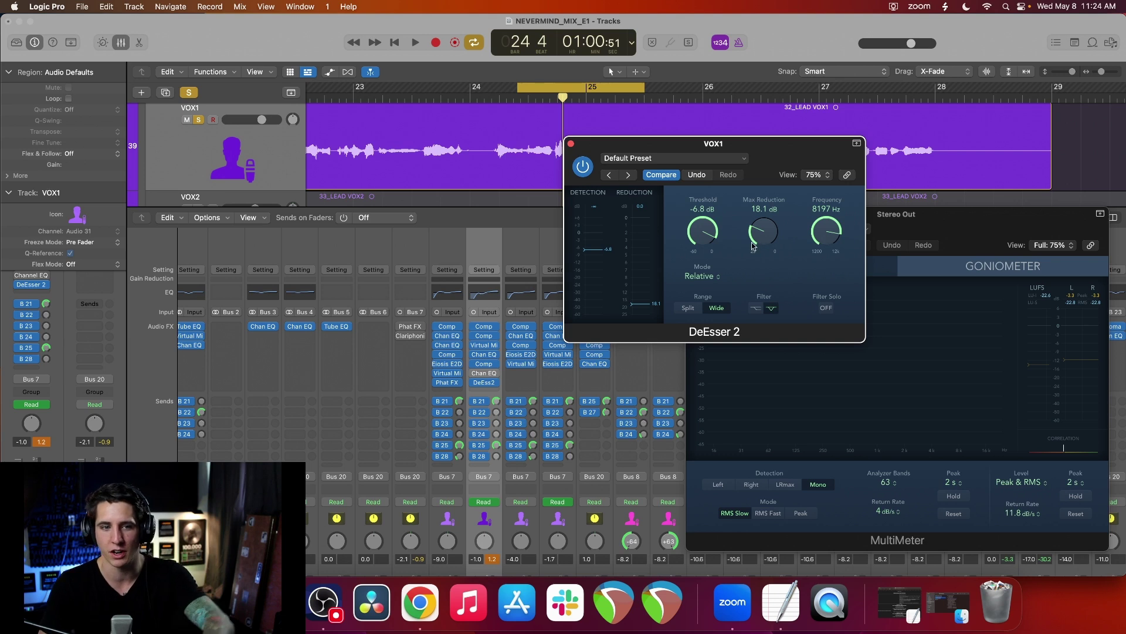
# Try high and low de-esser thresholds, play the cycled vocal section, and set the threshold to -10.5 dB.
pyautogui.moveTo(705, 237)
pyautogui.mouseDown()
pyautogui.moveTo(706, 248)
pyautogui.moveTo(708, 229)
pyautogui.moveTo(706, 241)
pyautogui.mouseUp()
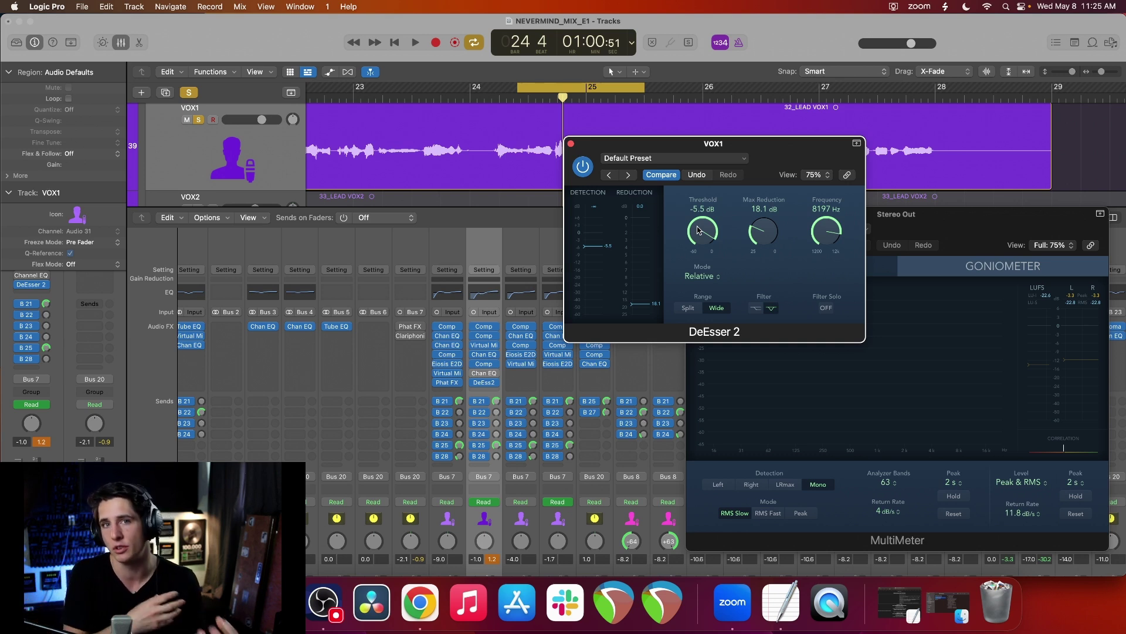
pyautogui.moveTo(698, 230); pyautogui.dragTo(702, 251)
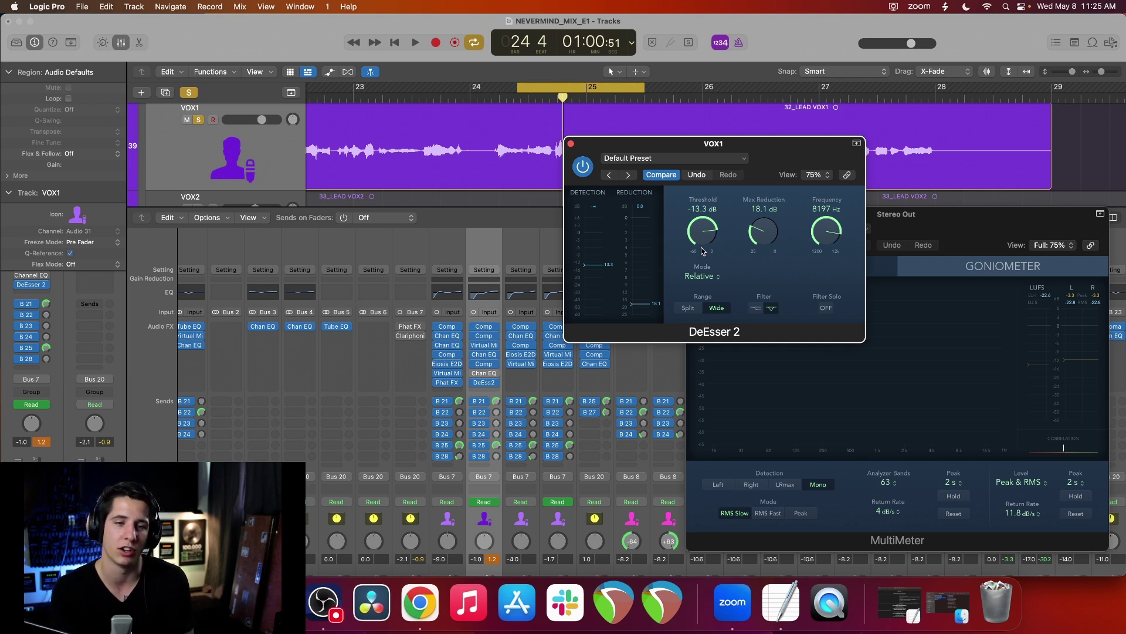
pyautogui.moveTo(713, 225)
pyautogui.mouseDown()
pyautogui.moveTo(699, 238)
pyautogui.moveTo(703, 220)
pyautogui.mouseUp()
pyautogui.press('space')
pyautogui.moveTo(778, 153); pyautogui.dragTo(800, 171)
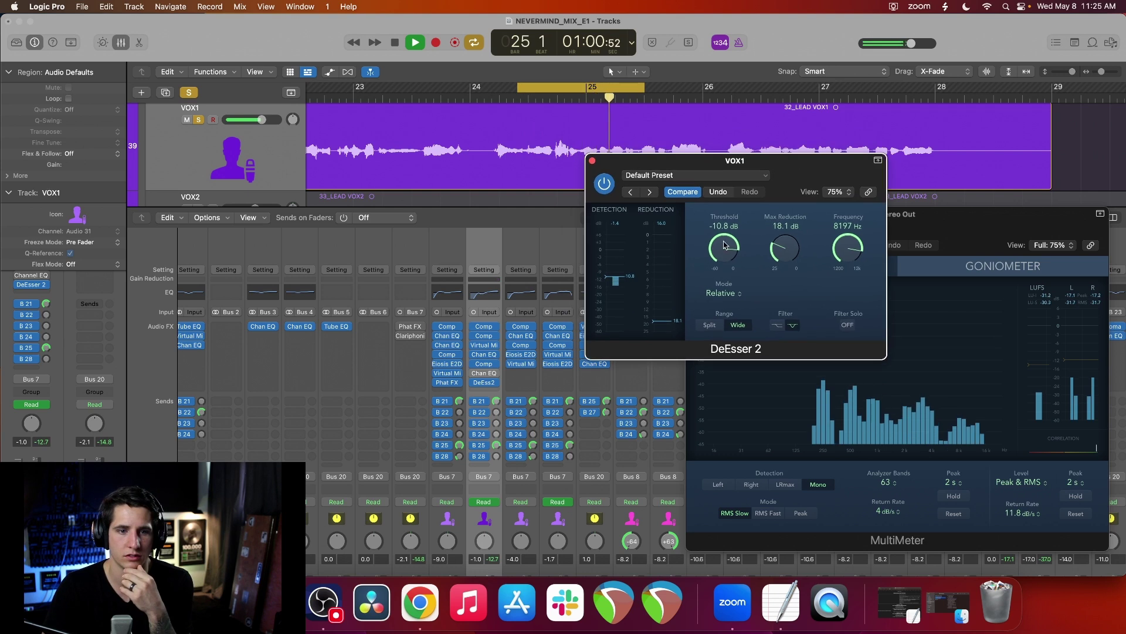
pyautogui.moveTo(724, 248); pyautogui.dragTo(724, 246)
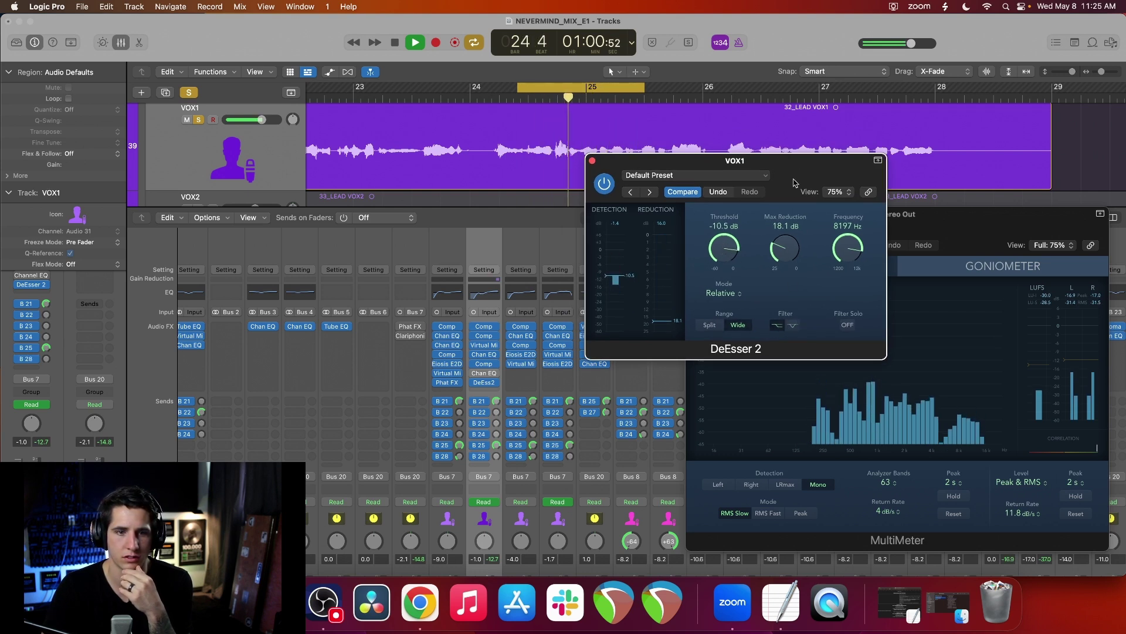
# Audition the de-esser with the Split range and the alternate filter shape, then restore the Wide range and peak filter.
pyautogui.moveTo(793, 182); pyautogui.dragTo(800, 182)
pyautogui.click(717, 325)
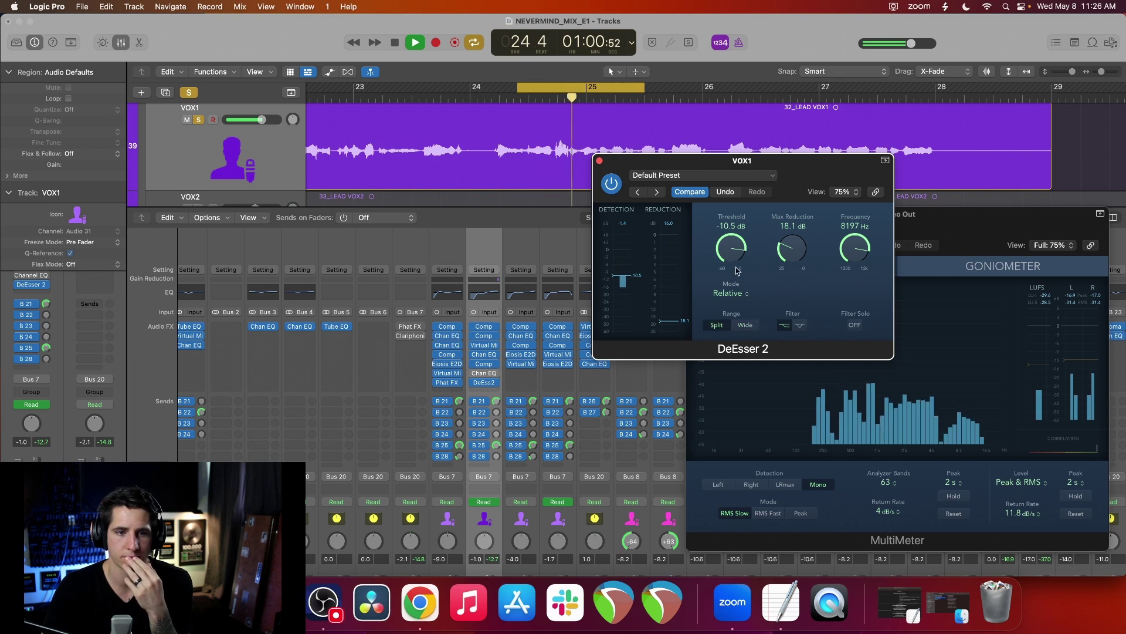
pyautogui.click(796, 327)
pyautogui.moveTo(795, 196); pyautogui.dragTo(804, 201)
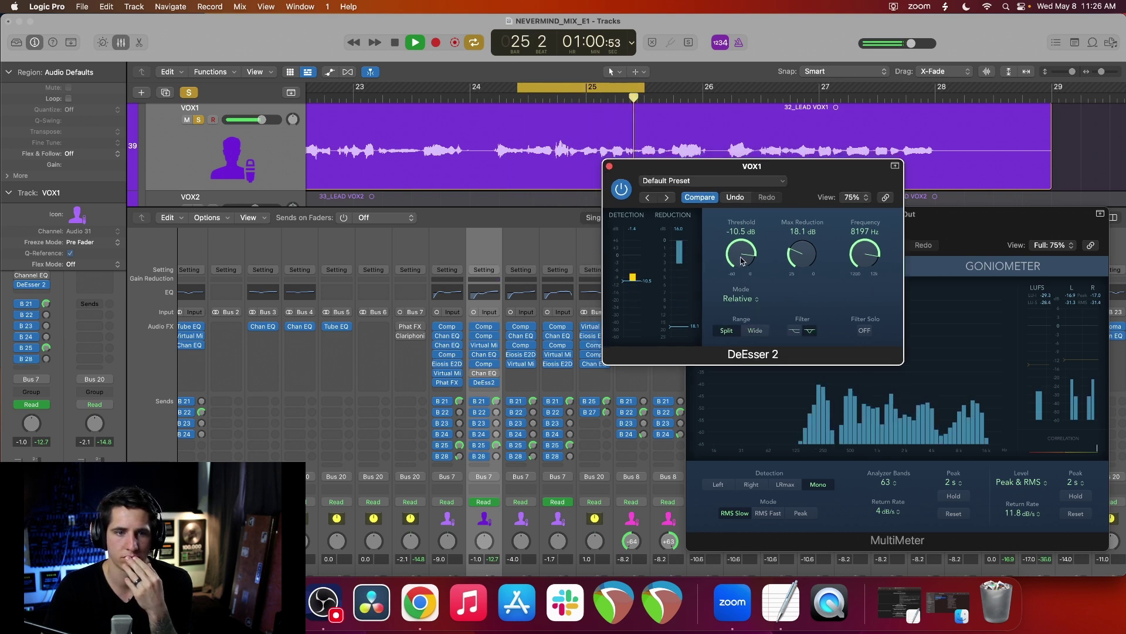
pyautogui.click(755, 330)
pyautogui.moveTo(806, 220); pyautogui.dragTo(814, 224)
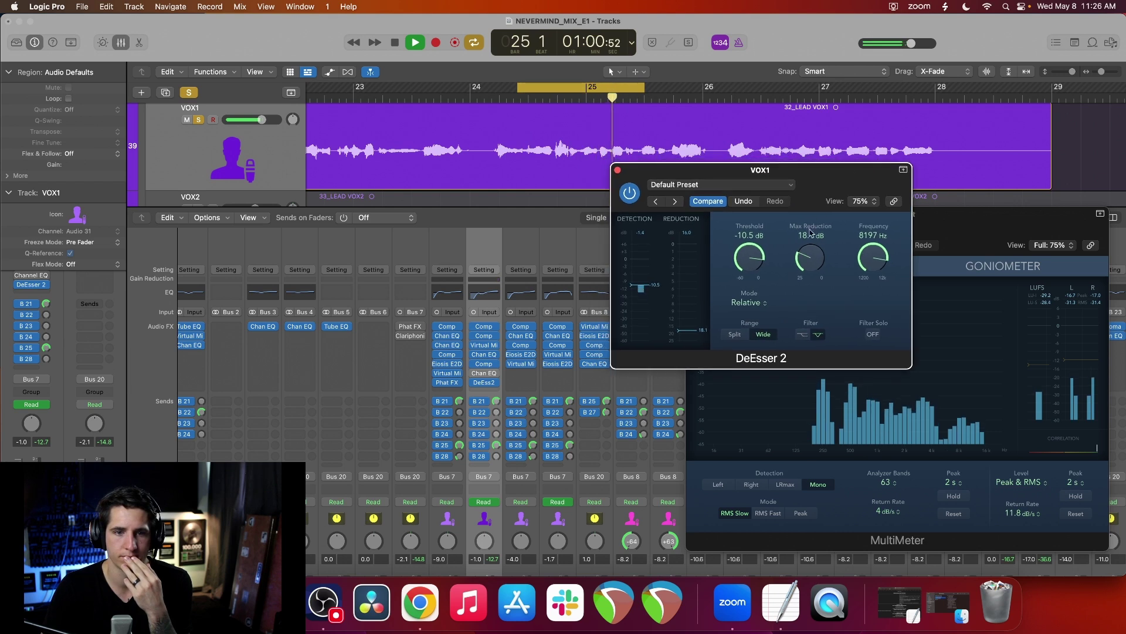
# Raise the de-esser's threshold to -7.3 dB while listening to the cycled section.
pyautogui.moveTo(749, 256)
pyautogui.mouseDown()
pyautogui.moveTo(746, 286)
pyautogui.moveTo(660, 244)
pyautogui.mouseUp()
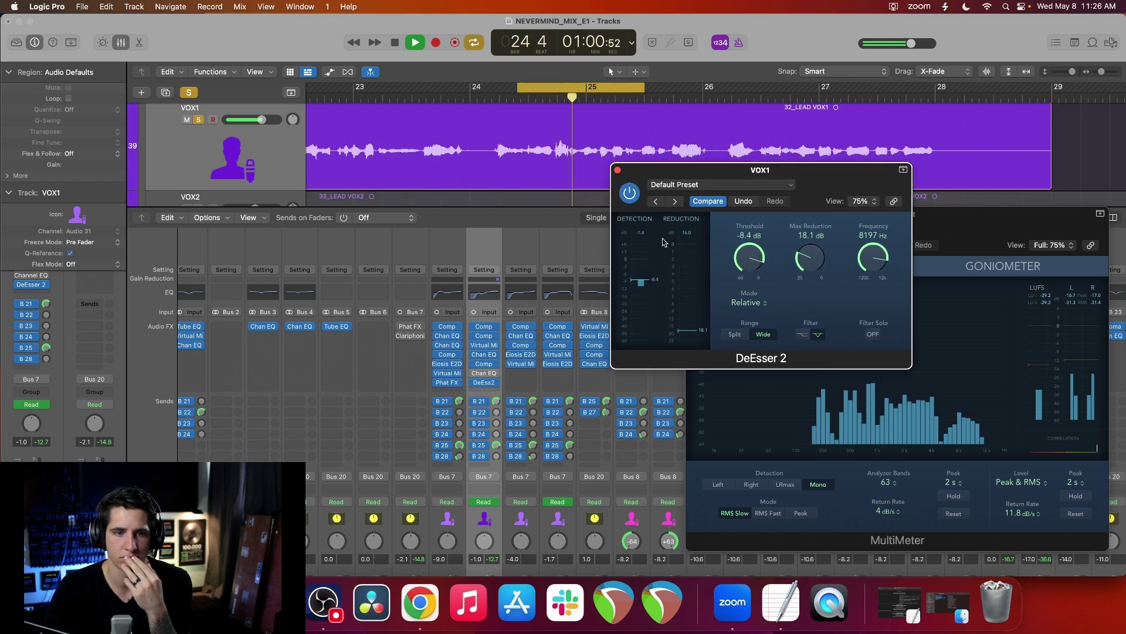
pyautogui.moveTo(749, 261); pyautogui.dragTo(748, 256)
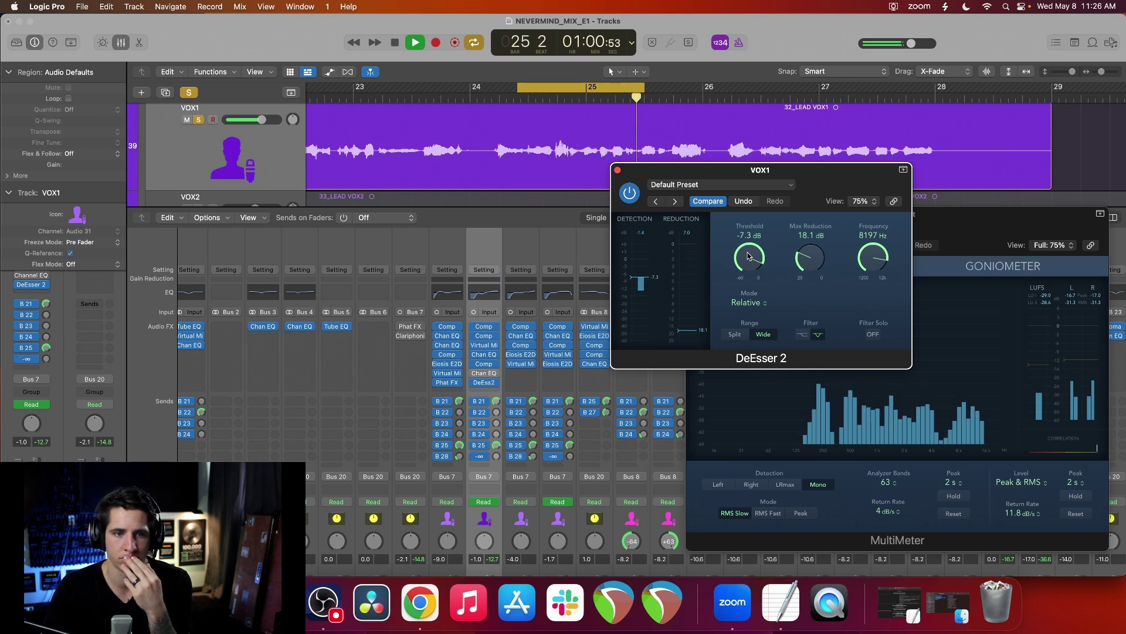
pyautogui.moveTo(808, 201); pyautogui.dragTo(806, 207)
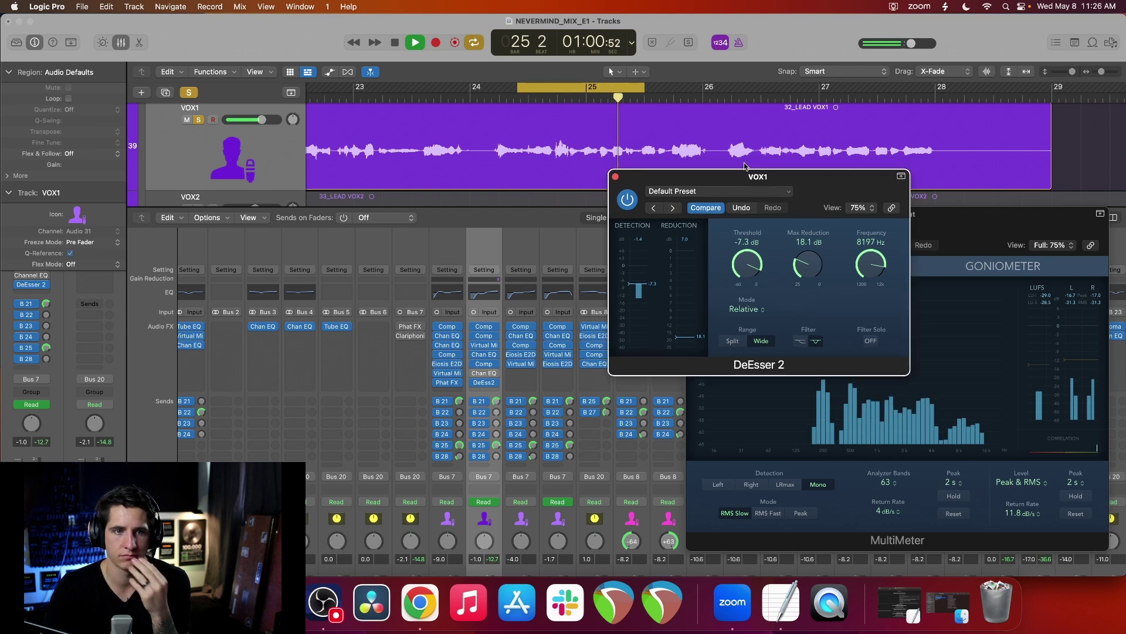
# Turn off the cycle region and stop playback.
pyautogui.click(622, 88)
pyautogui.press('space')
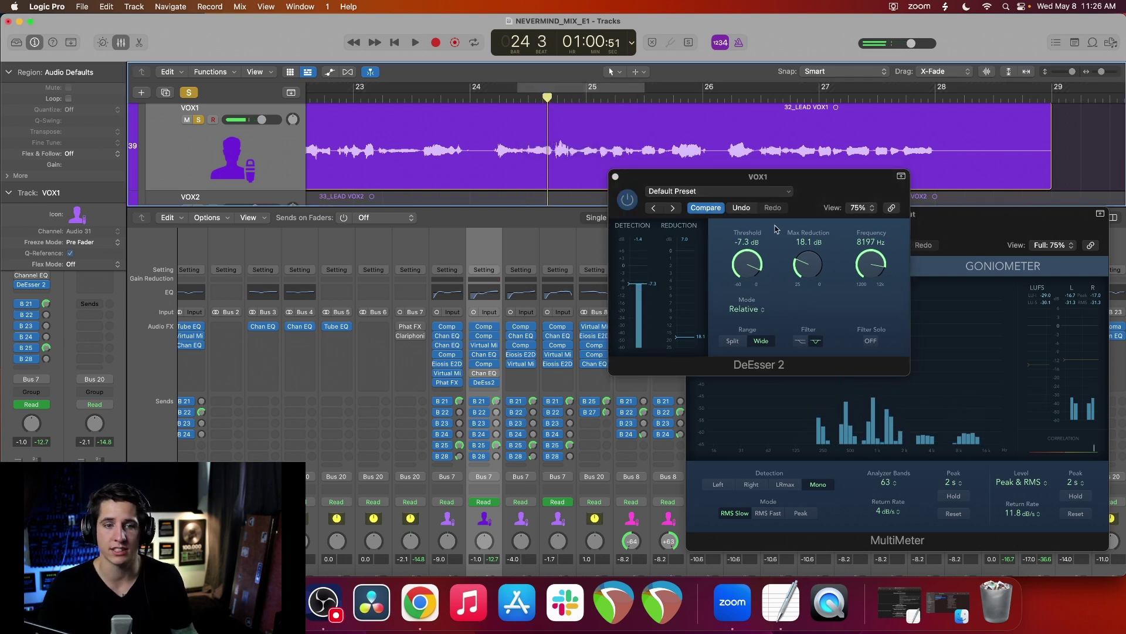
pyautogui.click(685, 245)
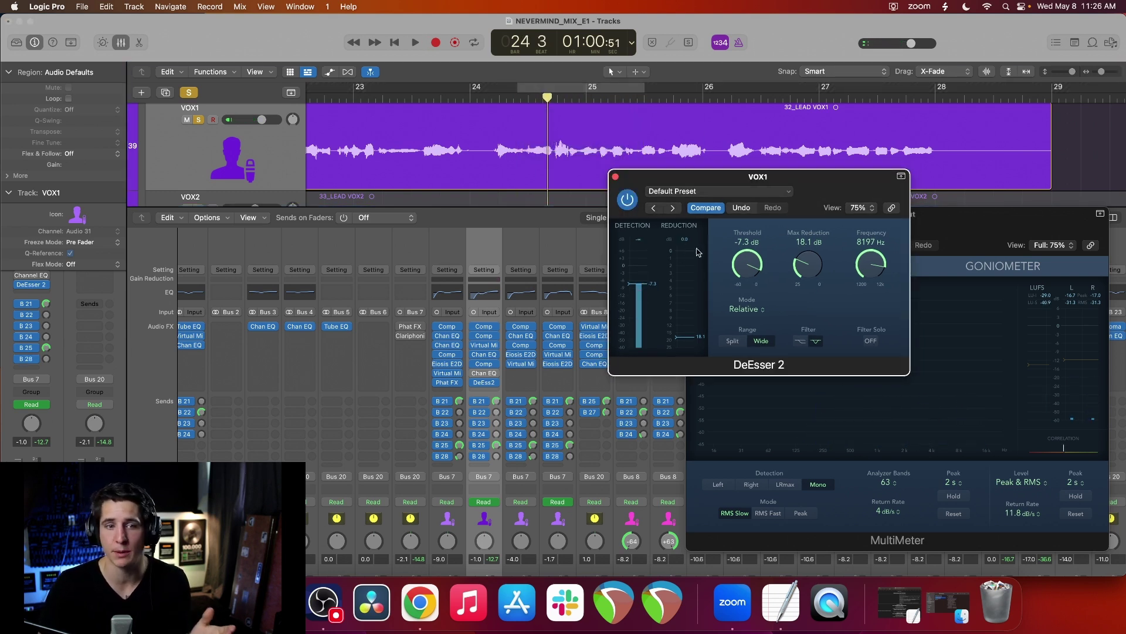
pyautogui.moveTo(802, 189); pyautogui.dragTo(798, 198)
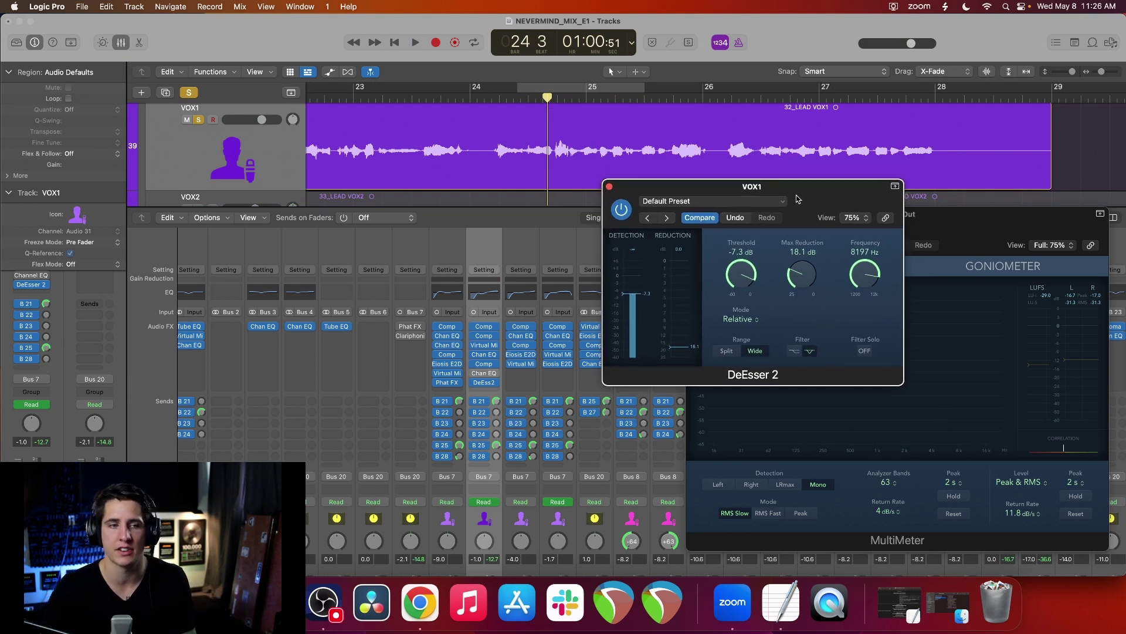
# Place the playhead at bar 18 and play the lead vocal region to check the de-essing.
pyautogui.scroll(-6, 678, 164)
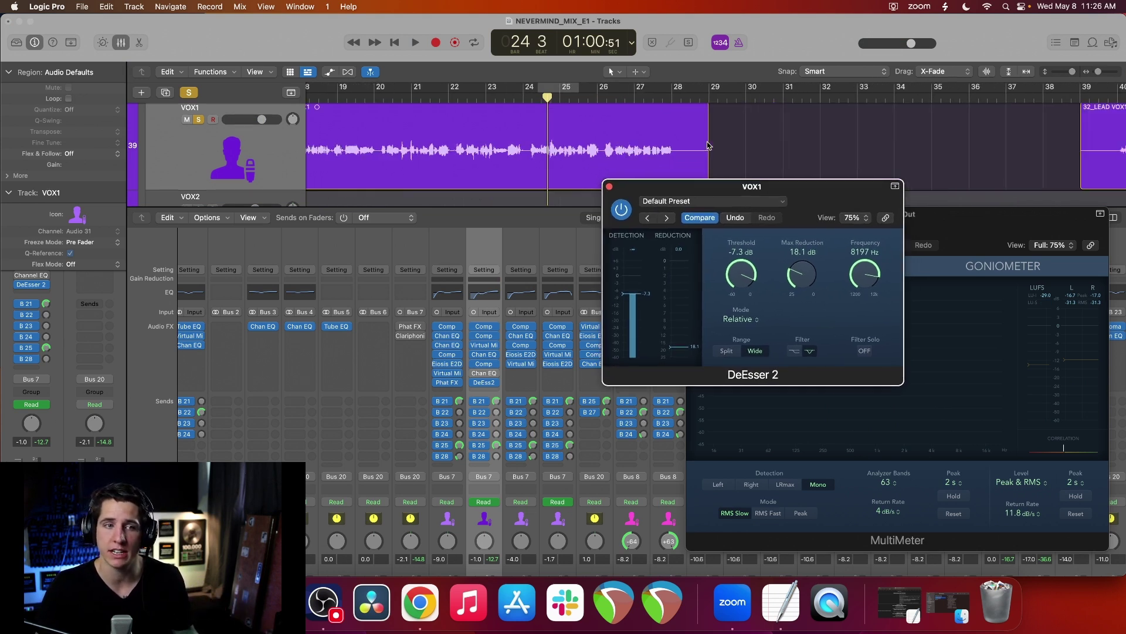
pyautogui.click(438, 98)
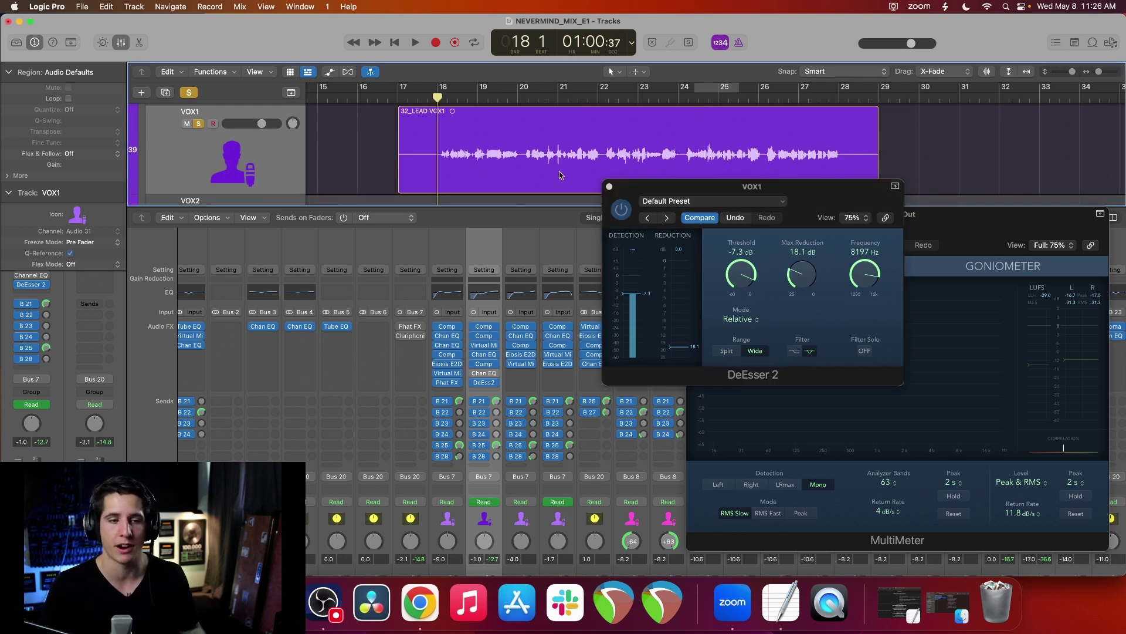
pyautogui.moveTo(759, 209); pyautogui.dragTo(792, 214)
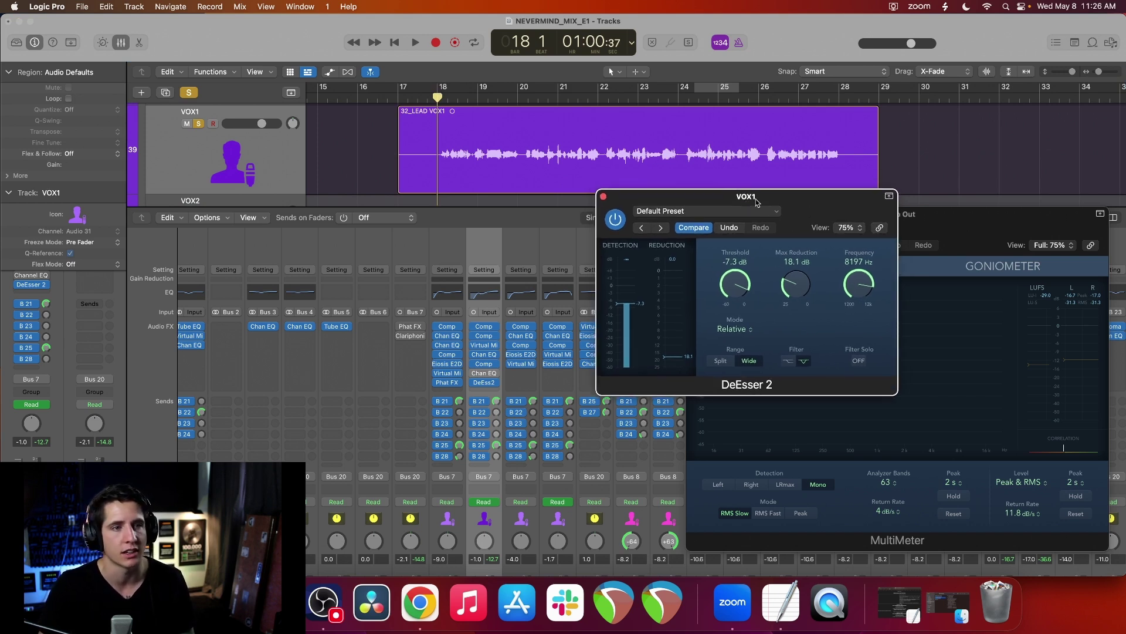
pyautogui.press('space')
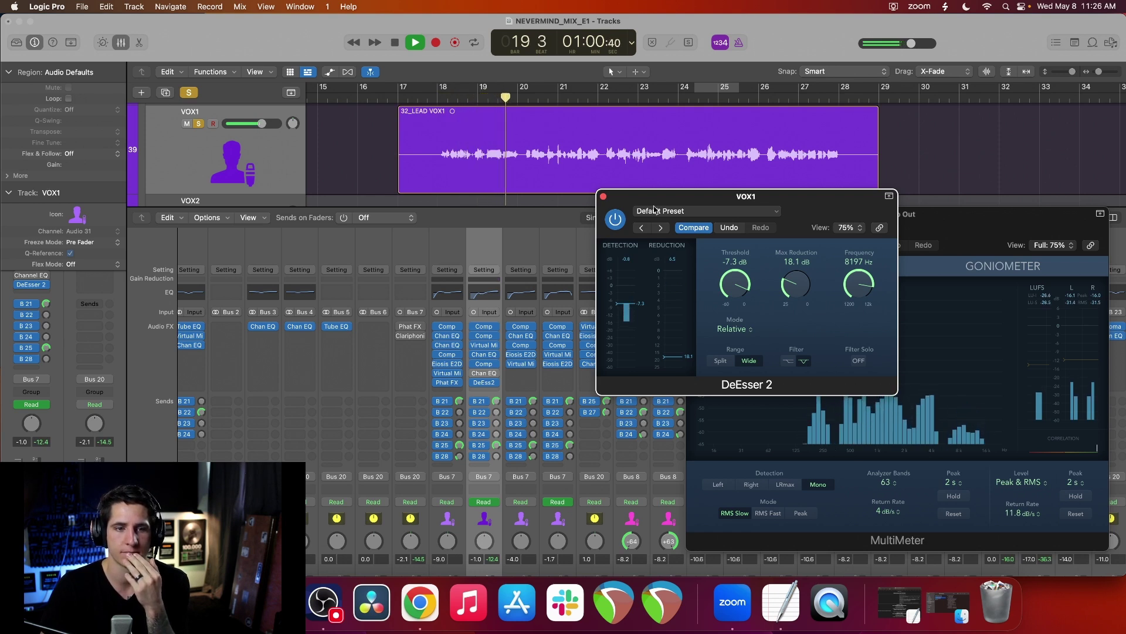
# Listen to the de-esser's soloed filter signal during playback, switch the filter solo off again, and stop playback.
pyautogui.moveTo(823, 208); pyautogui.dragTo(825, 204)
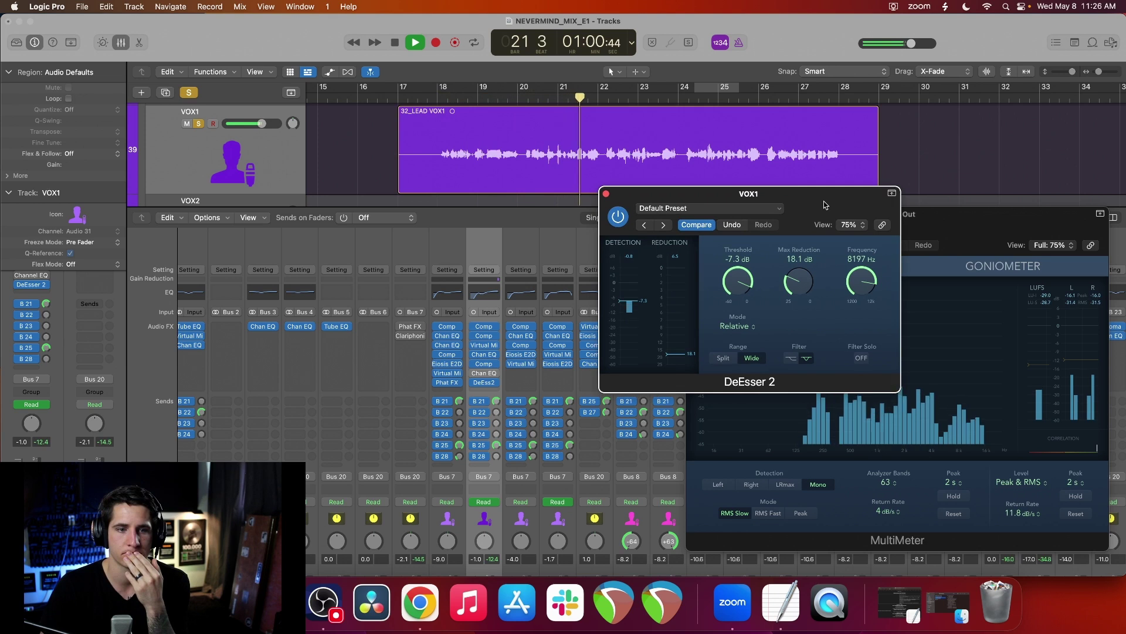
pyautogui.click(862, 359)
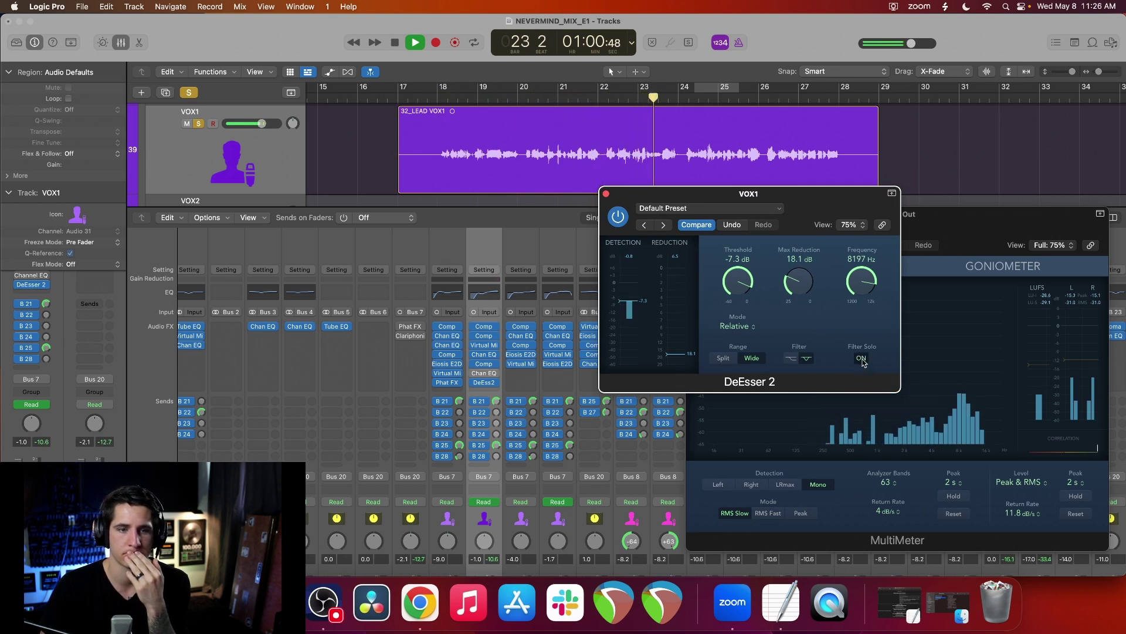
pyautogui.click(861, 359)
pyautogui.moveTo(834, 212); pyautogui.dragTo(826, 224)
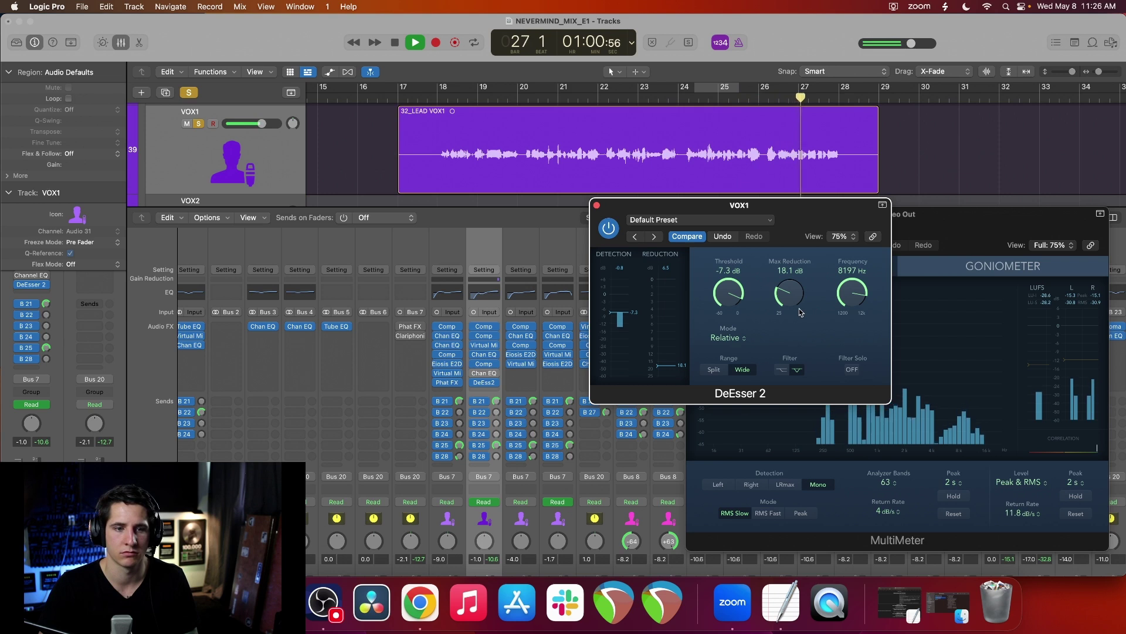
pyautogui.press('space')
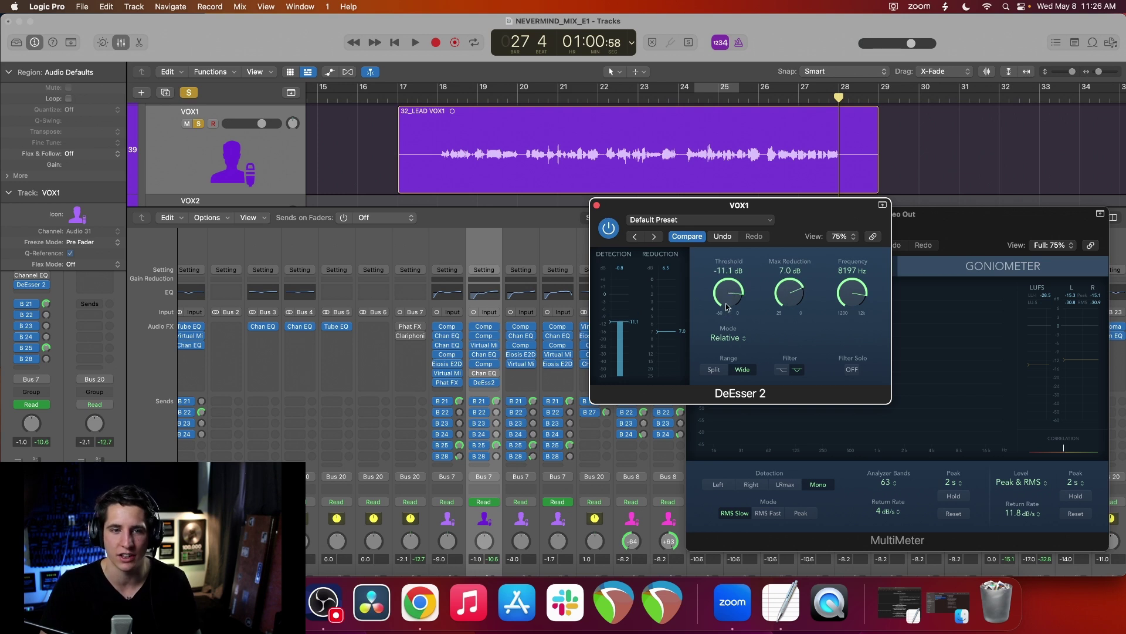
# Play the lead vocal from about bar 18 while adjusting the de-esser's threshold to -10.9 dB, and stop playback.
pyautogui.press('space')
pyautogui.moveTo(728, 294); pyautogui.dragTo(727, 287)
pyautogui.click(433, 97)
pyautogui.press('space')
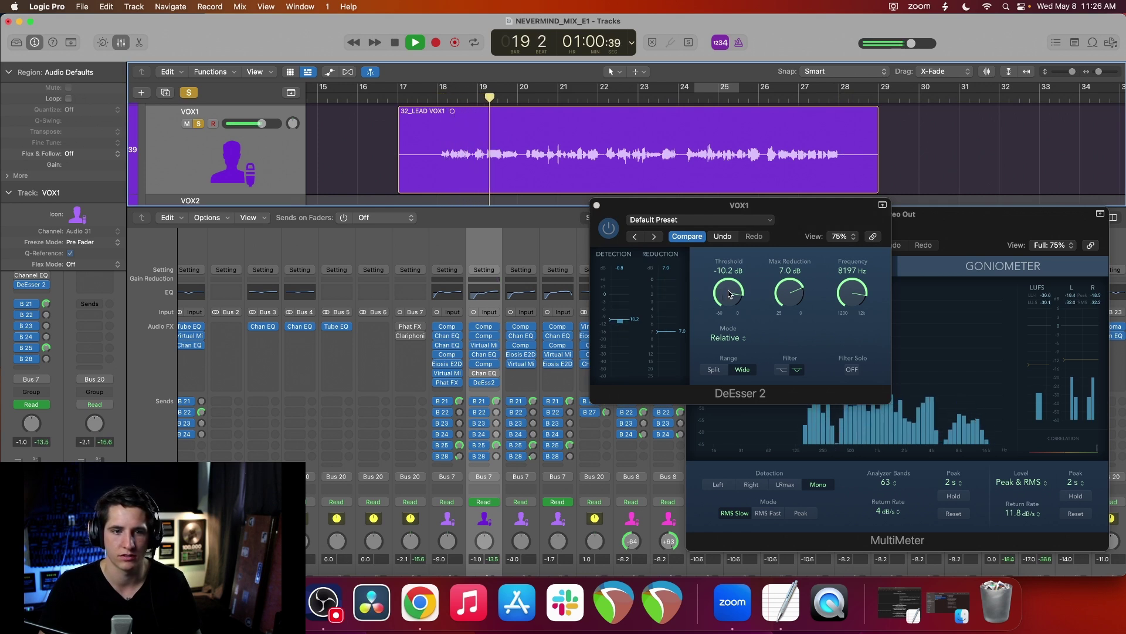
pyautogui.moveTo(729, 293); pyautogui.dragTo(730, 295)
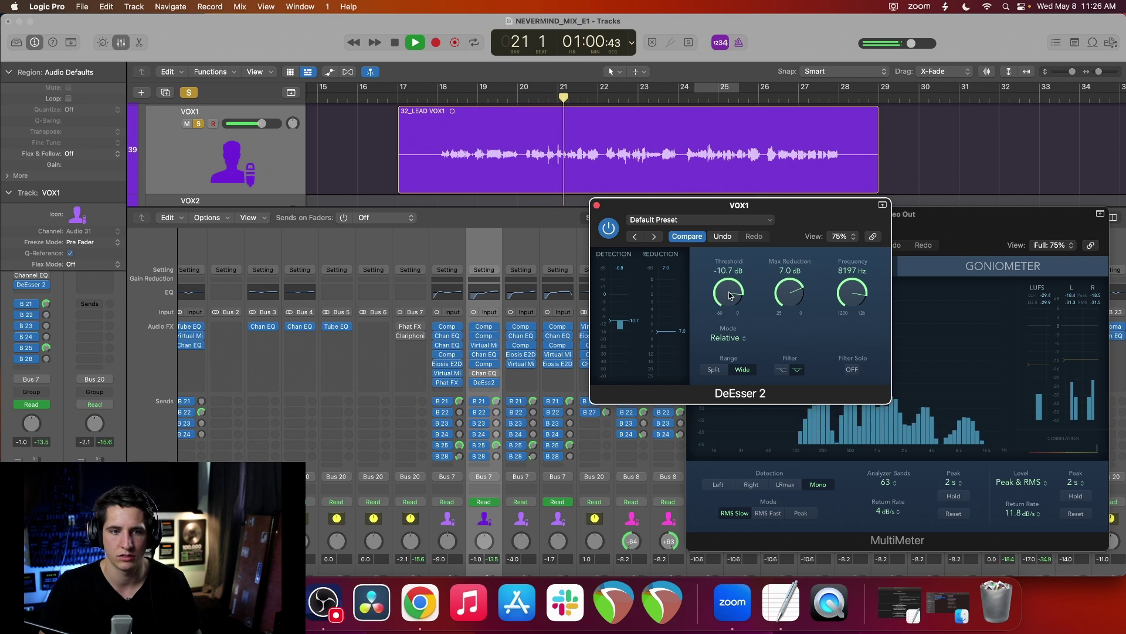
pyautogui.moveTo(729, 295); pyautogui.dragTo(730, 296)
pyautogui.press('space')
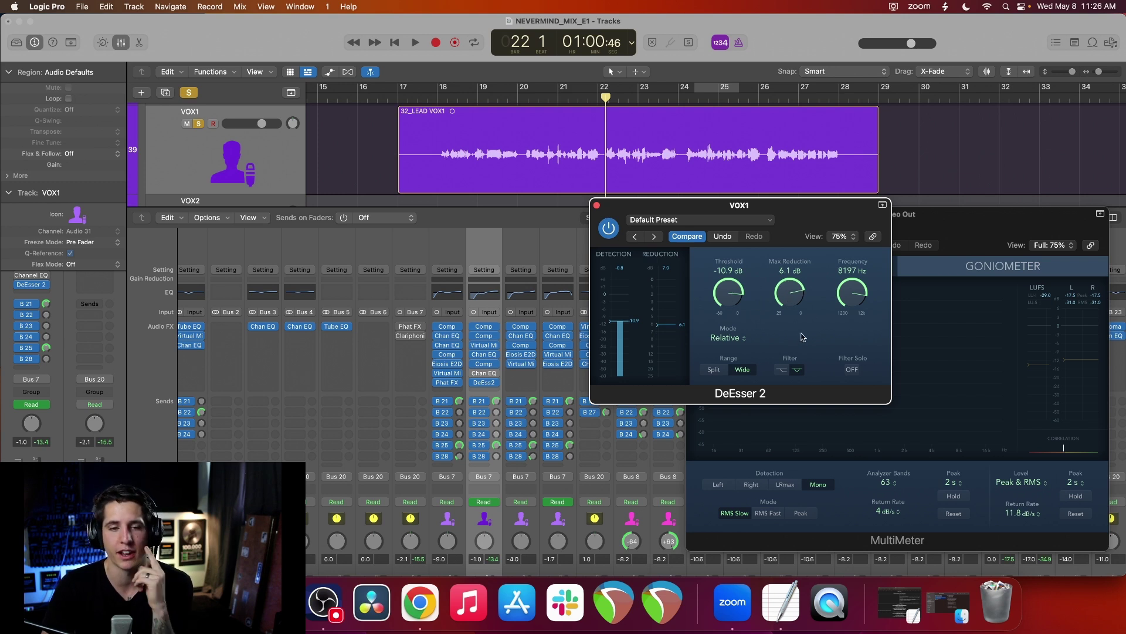
# Set the de-esser's threshold to -7.2 dB and its maximum reduction to 11.2 dB.
pyautogui.moveTo(731, 317); pyautogui.dragTo(724, 318)
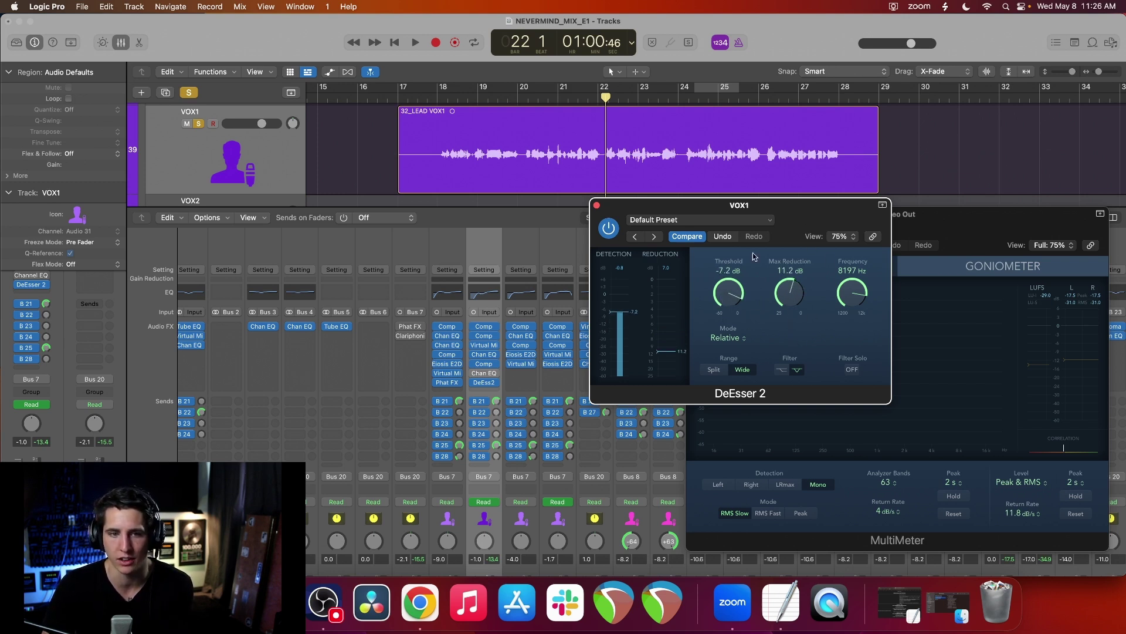